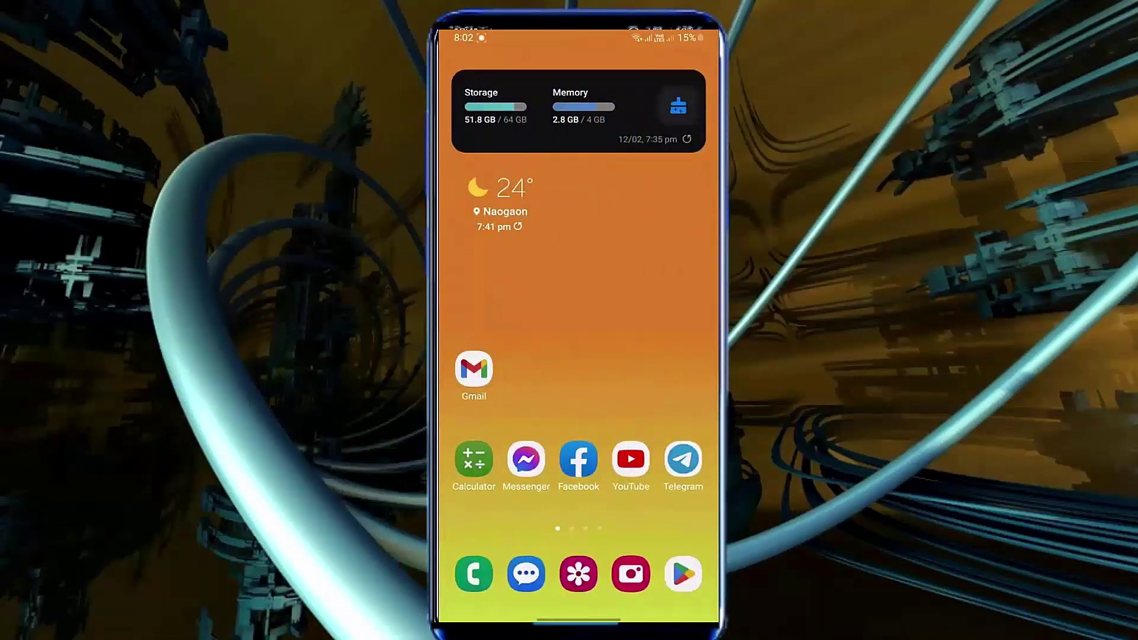
Step: Open Settings from the app drawer and run Software update's Download and install check
left_click_drag(578, 534, 578, 267)
left_click_drag(677, 356, 481, 357)
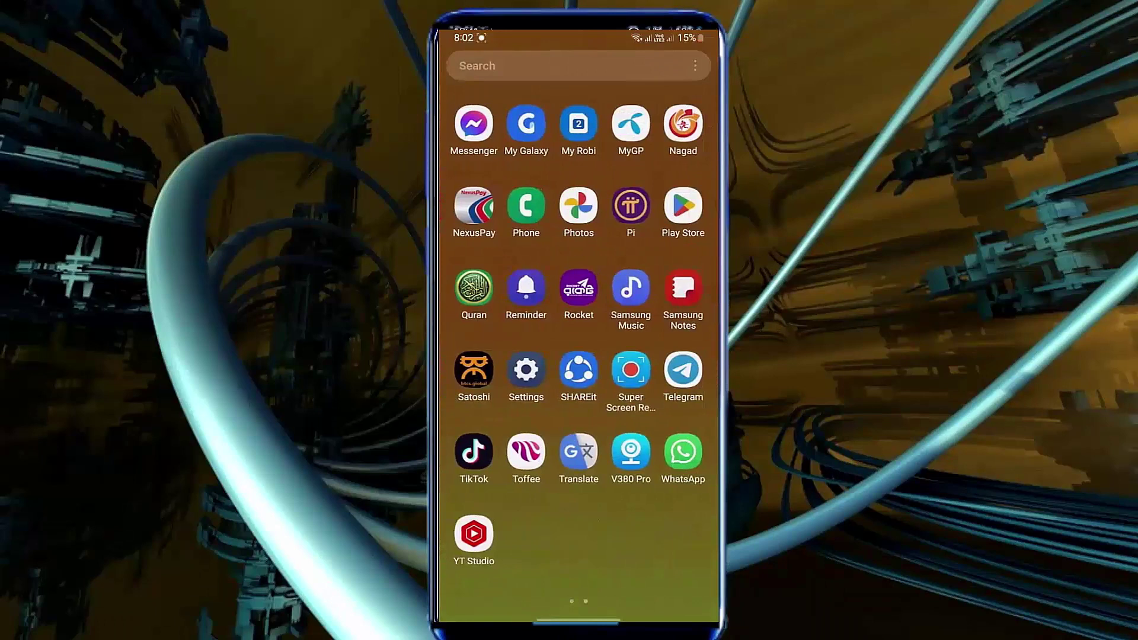
left_click(474, 451)
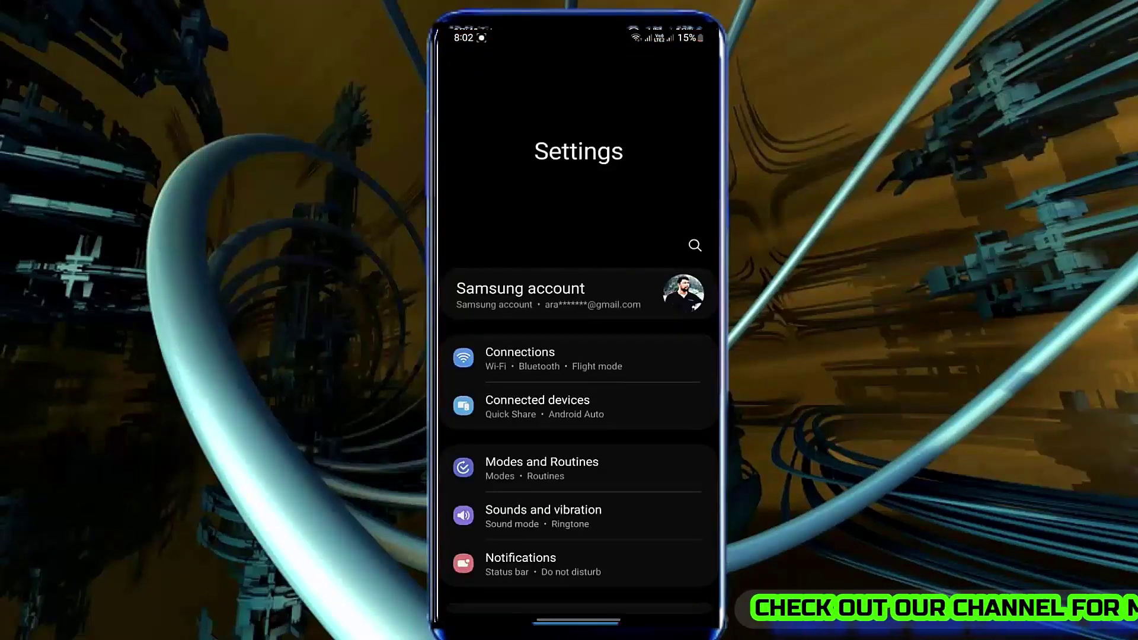
scroll(578, 356, "down", 5)
scroll(578, 355, "down", 2)
scroll(578, 357, "down", 3)
scroll(578, 356, "down", 2)
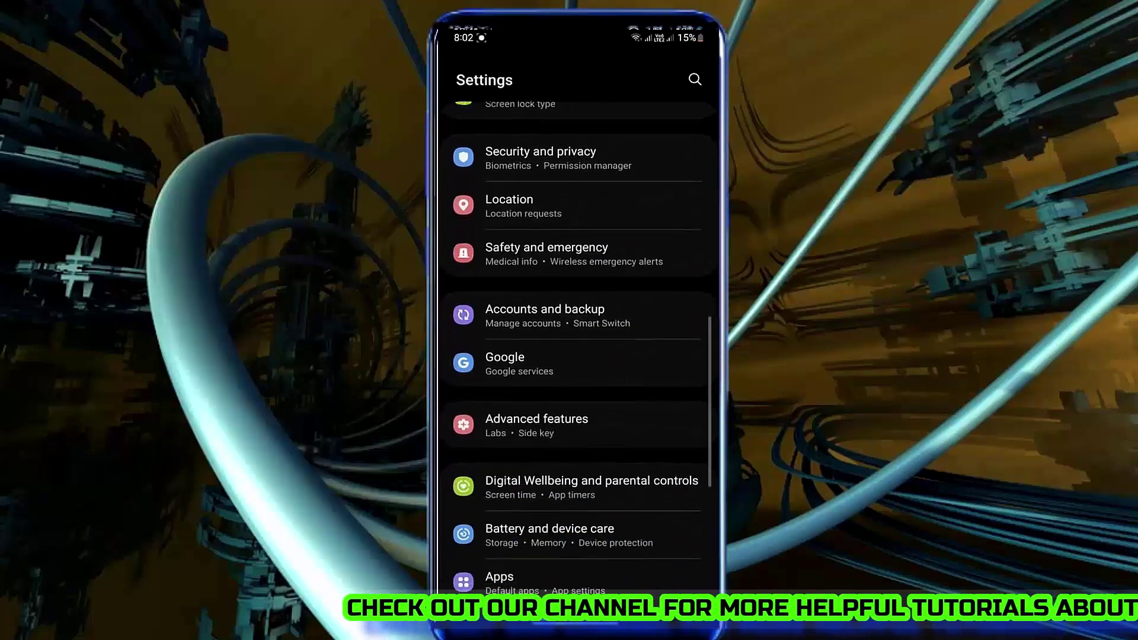
scroll(579, 356, "down", 2)
scroll(578, 356, "down", 2)
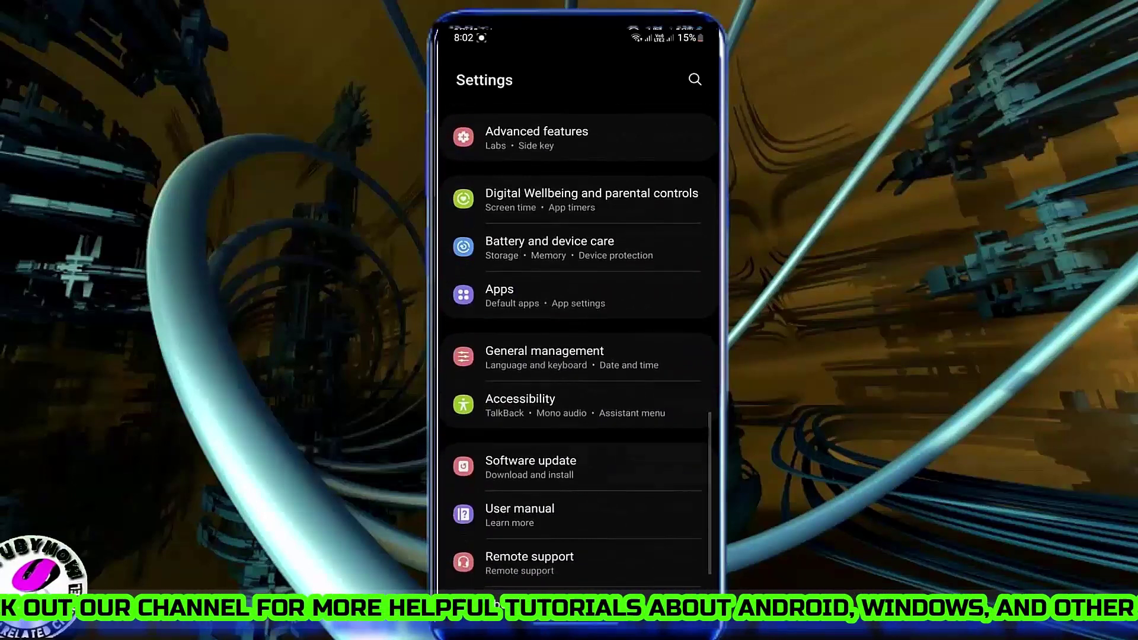
left_click(531, 467)
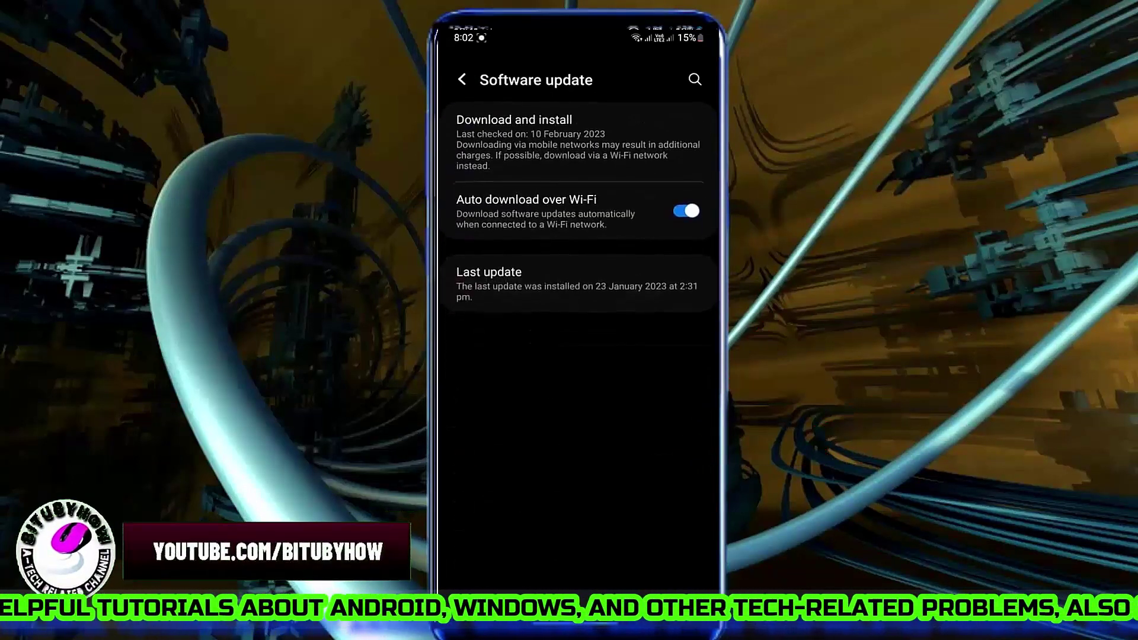
left_click(514, 134)
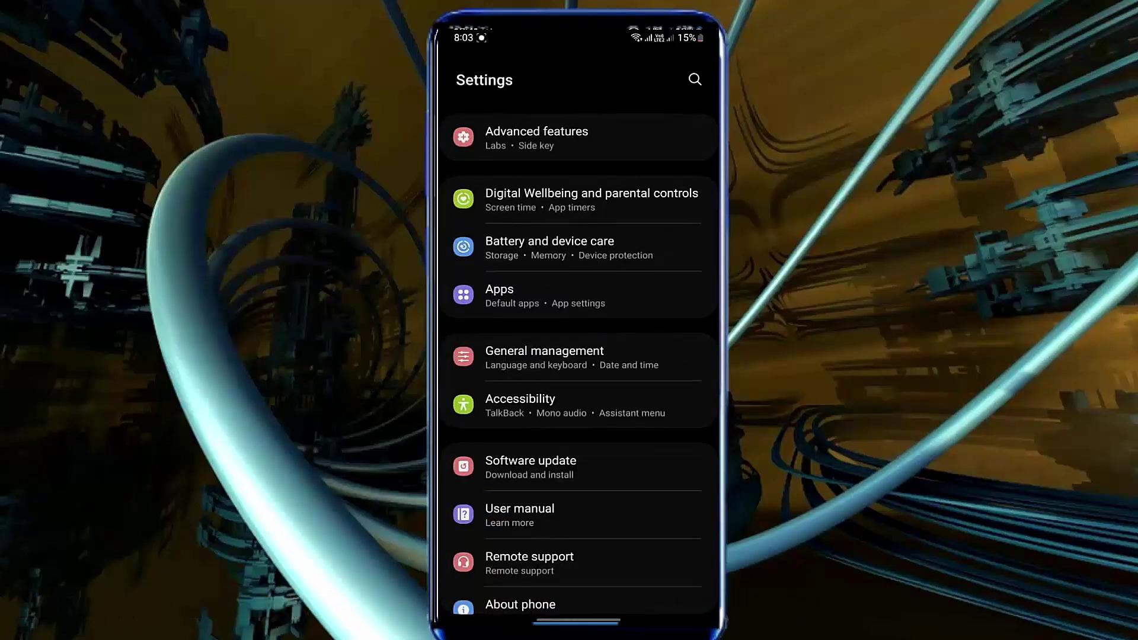
Step: Open Play Store settings from the account menu and expand About to see version details
left_click_drag(717, 464, 690, 465)
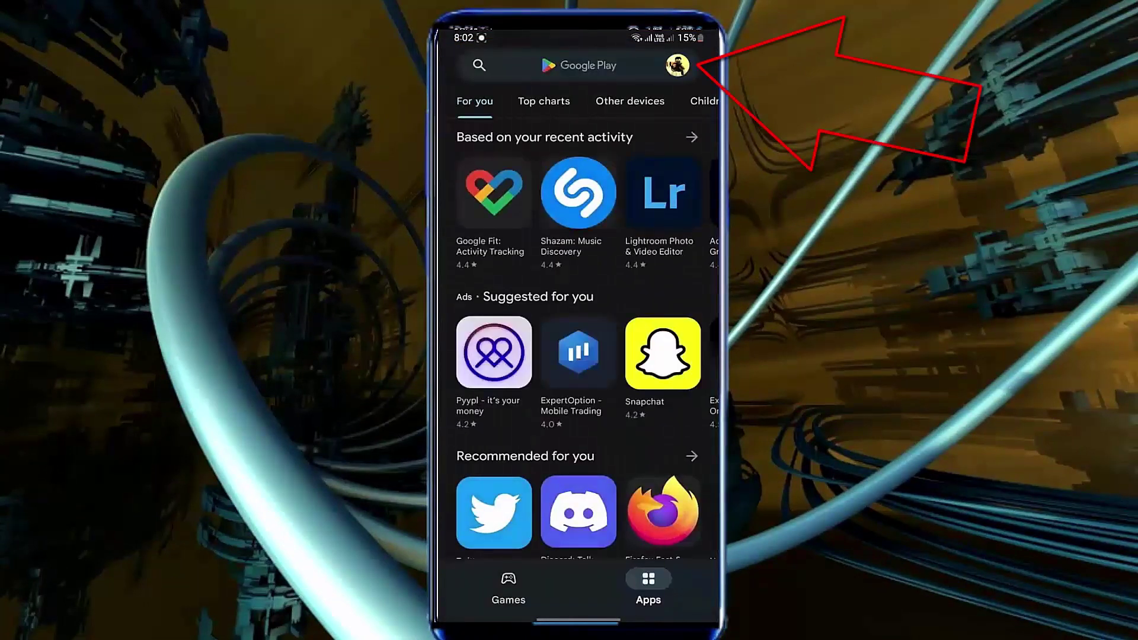
left_click(679, 65)
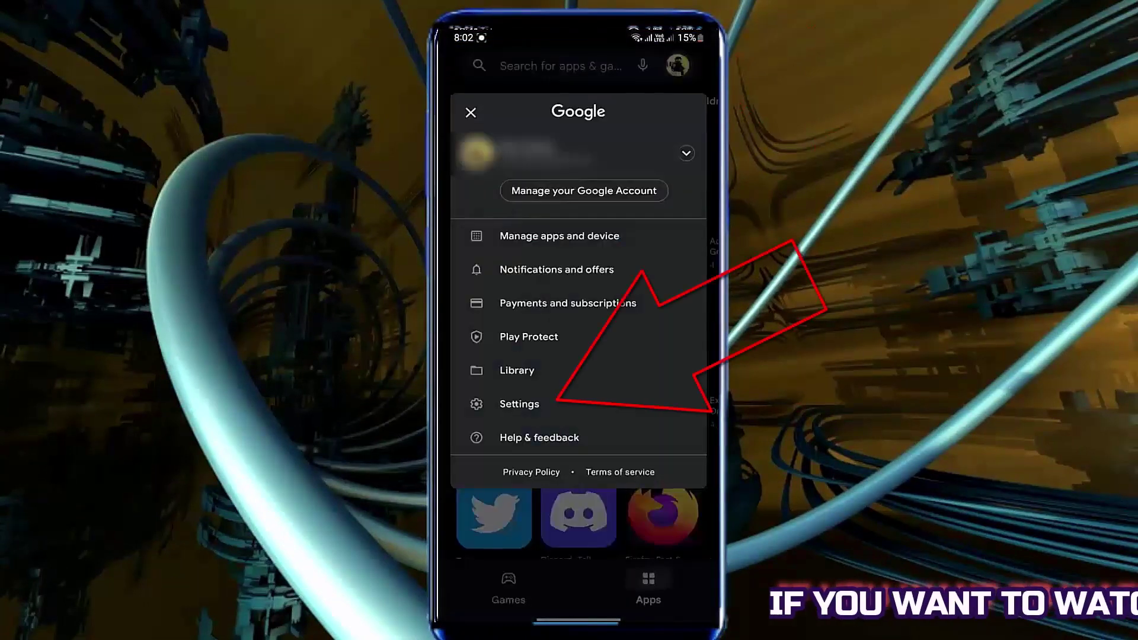
left_click(520, 404)
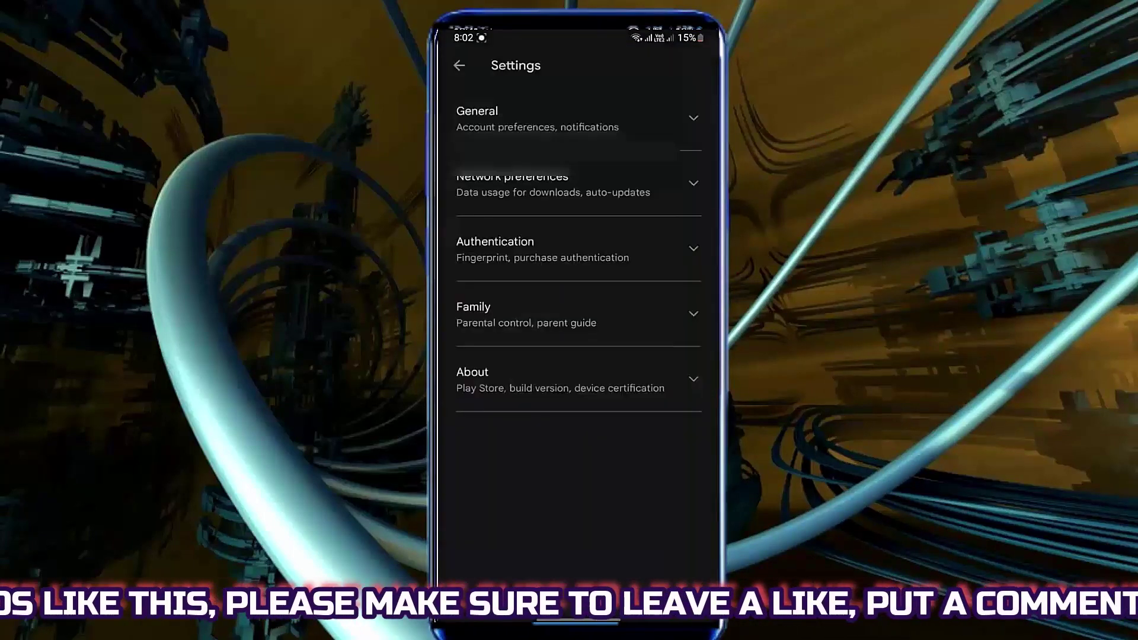
left_click(561, 380)
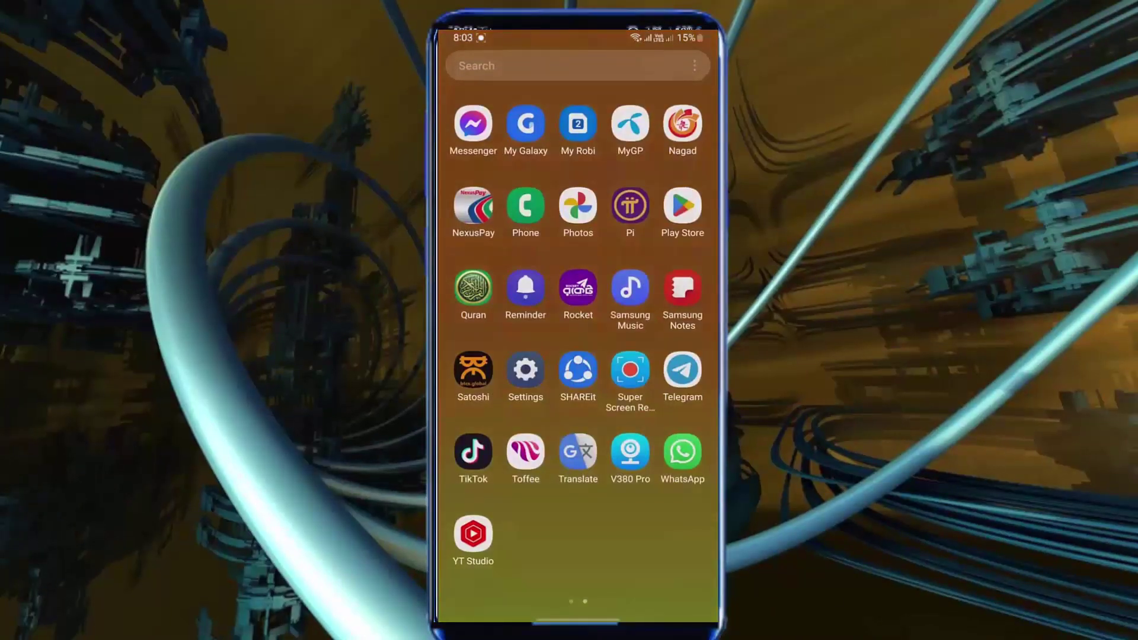
scroll(578, 357, "down", 2)
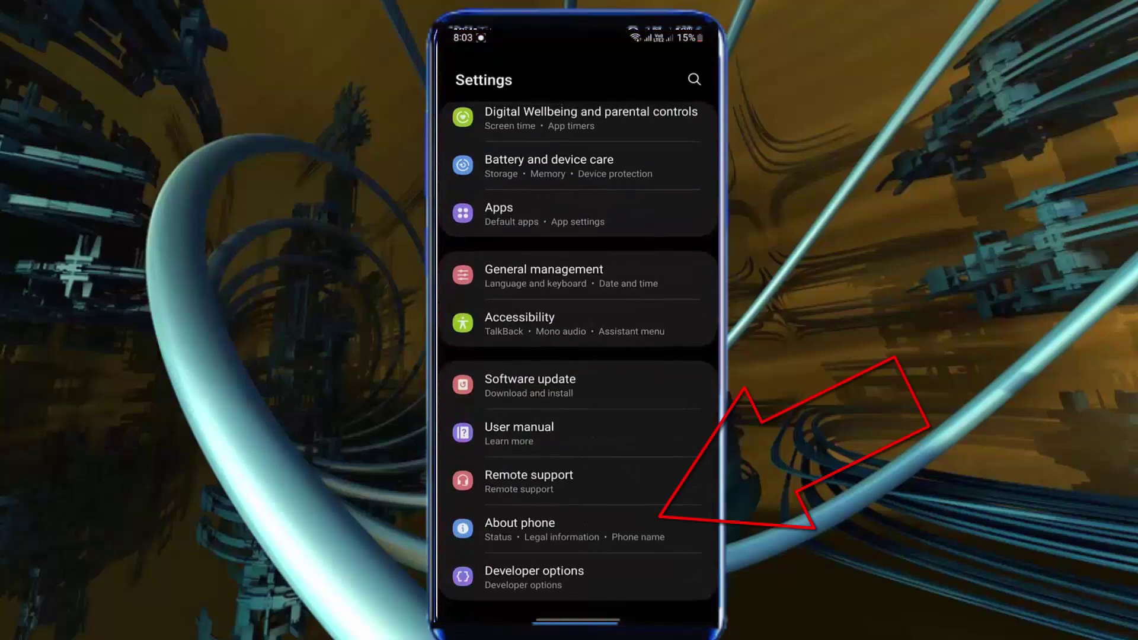
Step: View About phone's Software information showing Android 13, then go back to the home screen
left_click(520, 529)
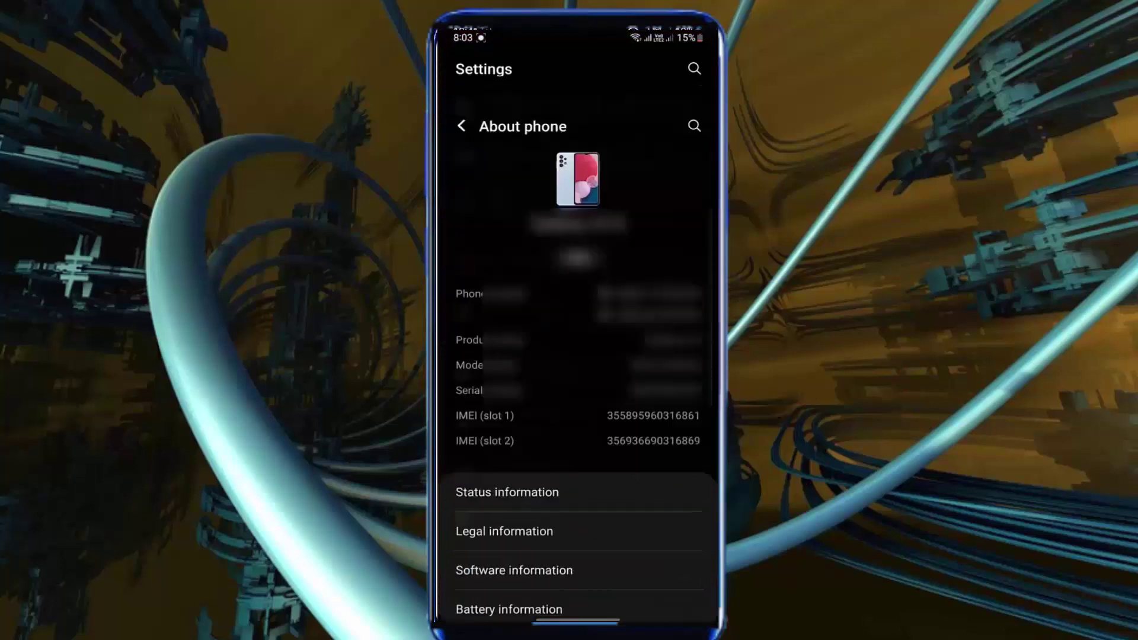
left_click(515, 524)
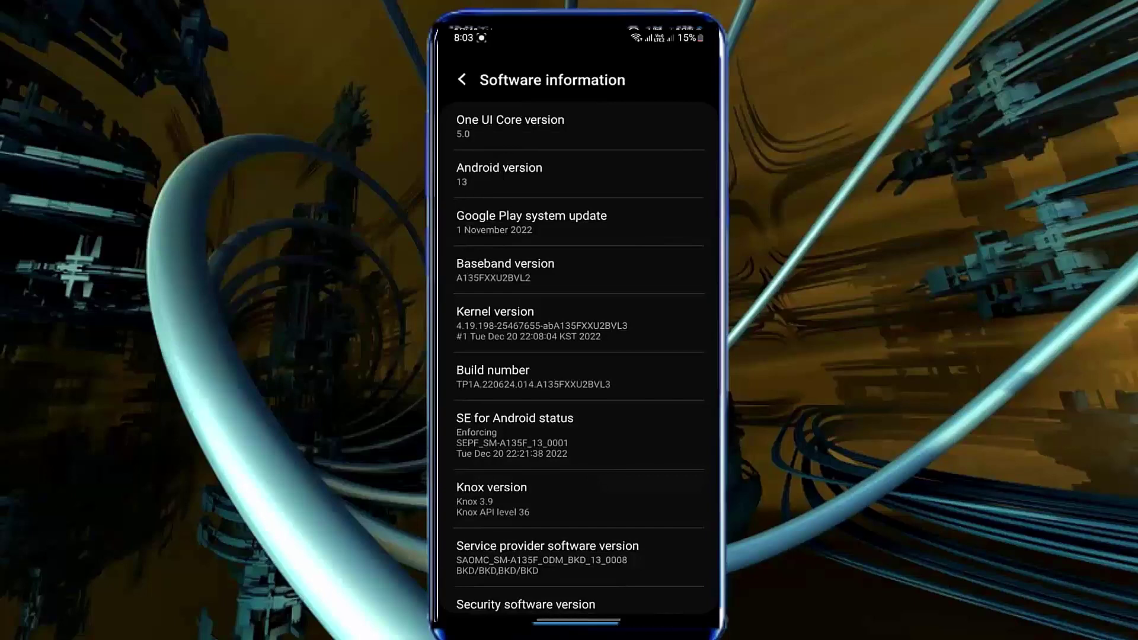
key("Home")
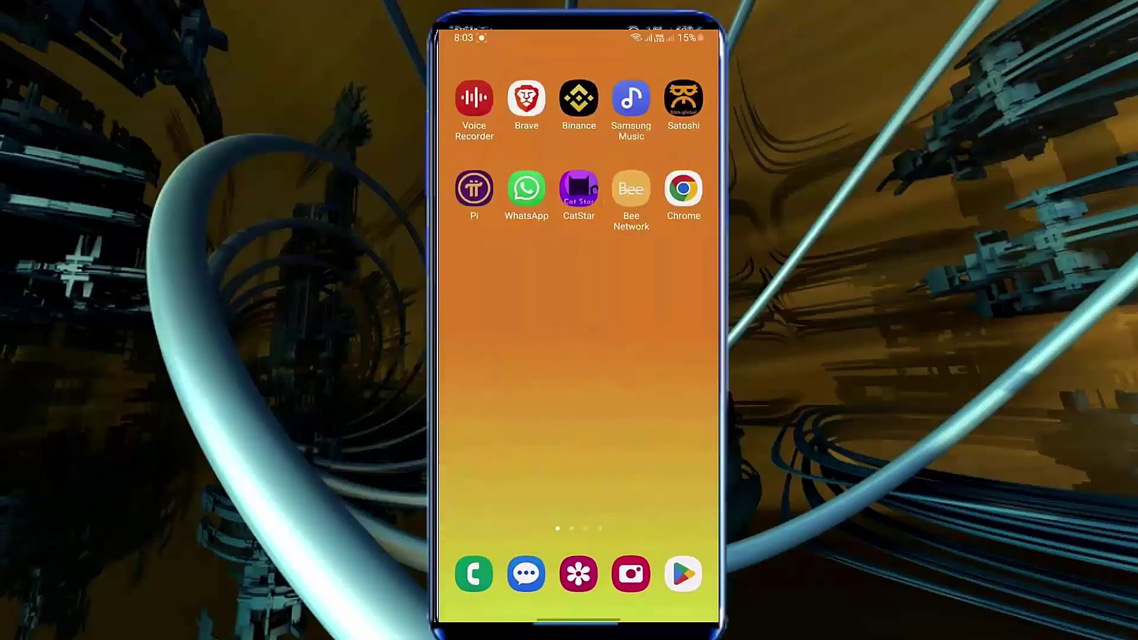
Step: Search Chrome for 'tap tap apk Android 13' and open the Uptodown Tap, Tap result
left_click(683, 188)
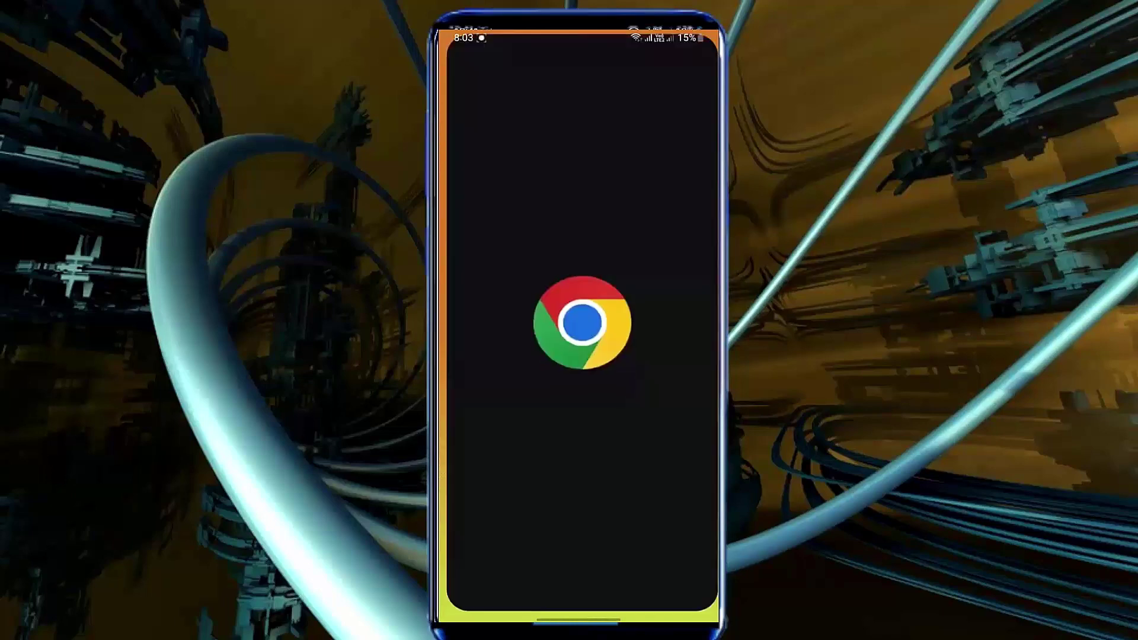
type("t")
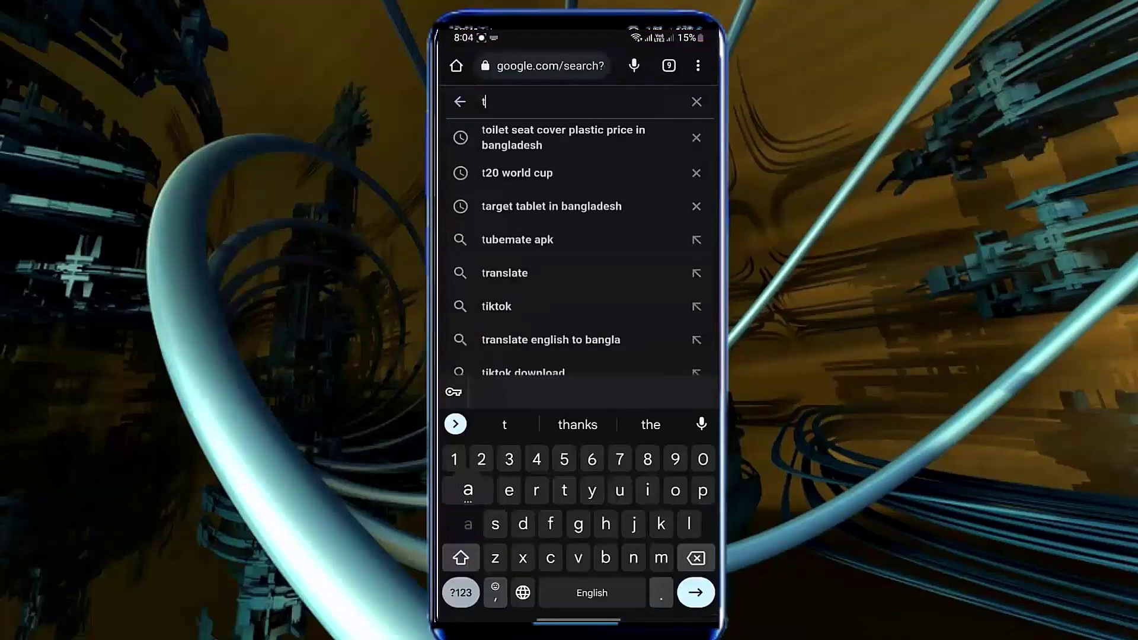
type("ap")
left_click(512, 204)
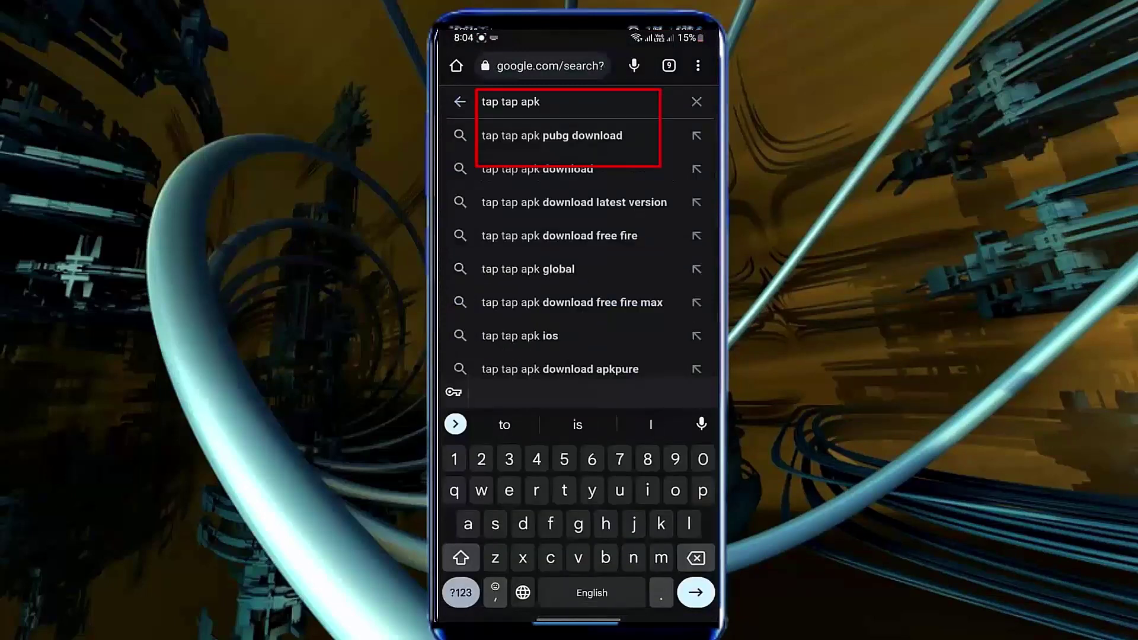
type(" and")
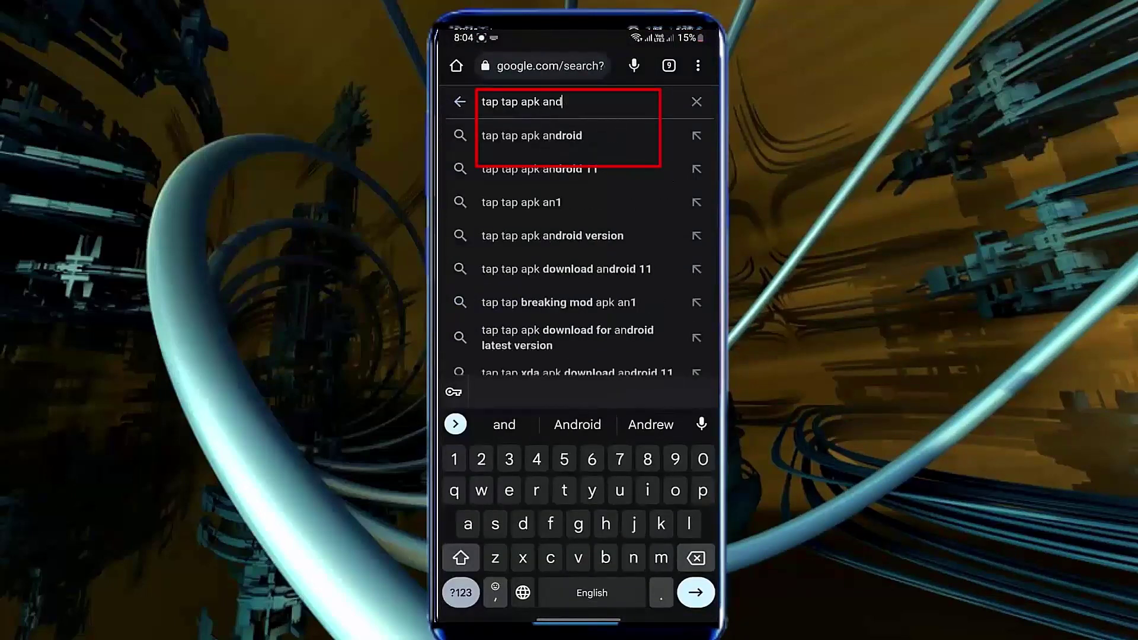
type("roid 13")
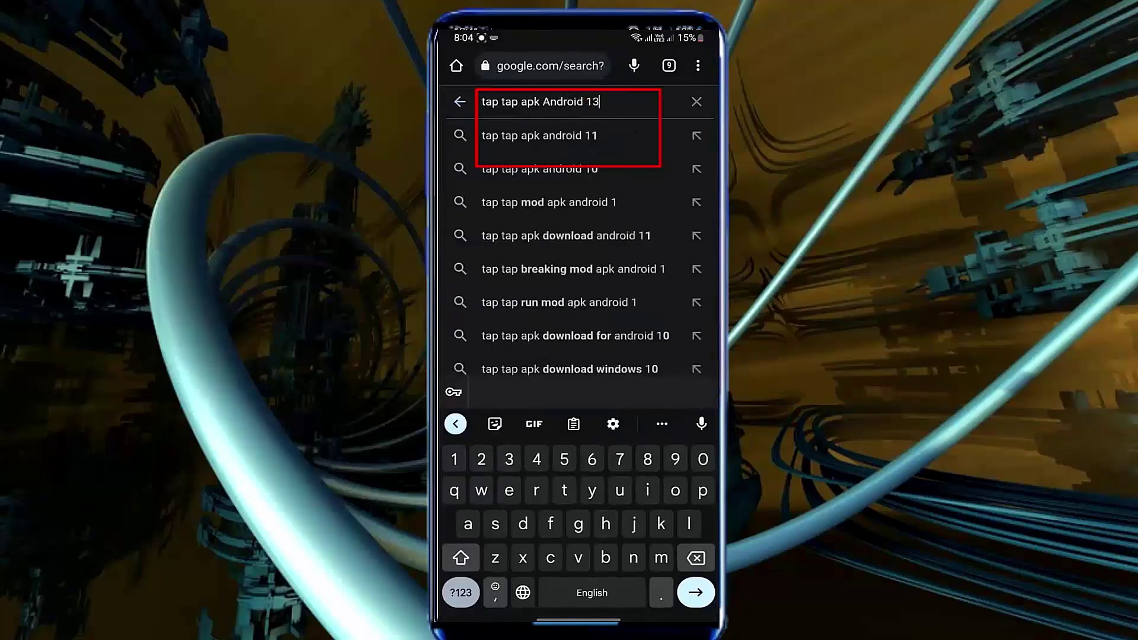
key("Return")
left_click(568, 307)
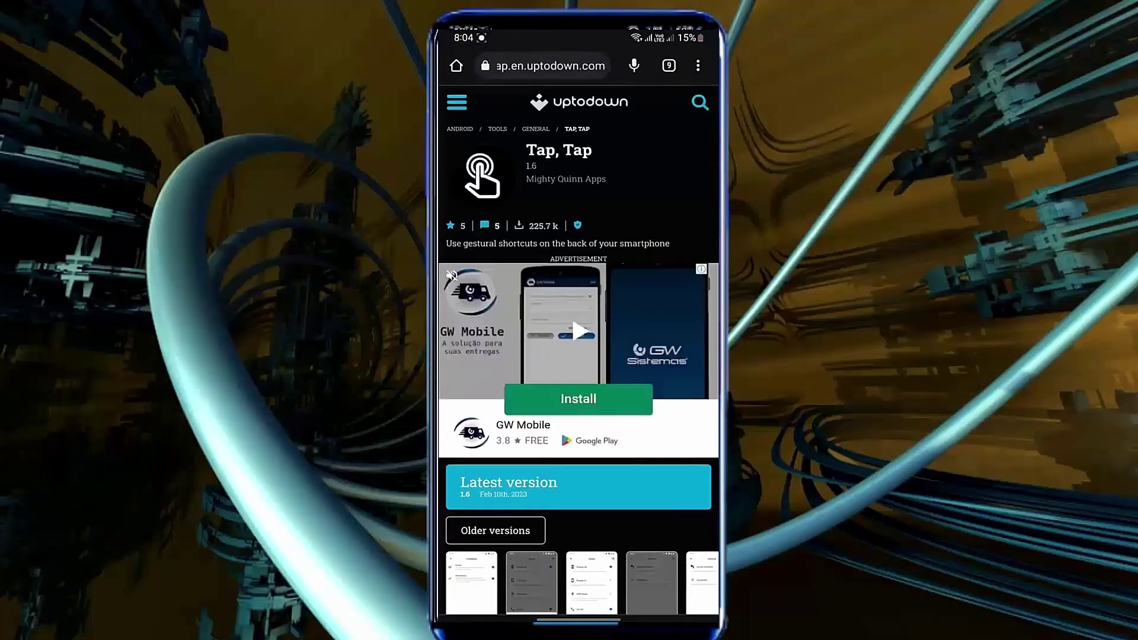
Step: Go to Uptodown's Tap, Tap download page showing the free 16.64 MB APK
left_click(579, 486)
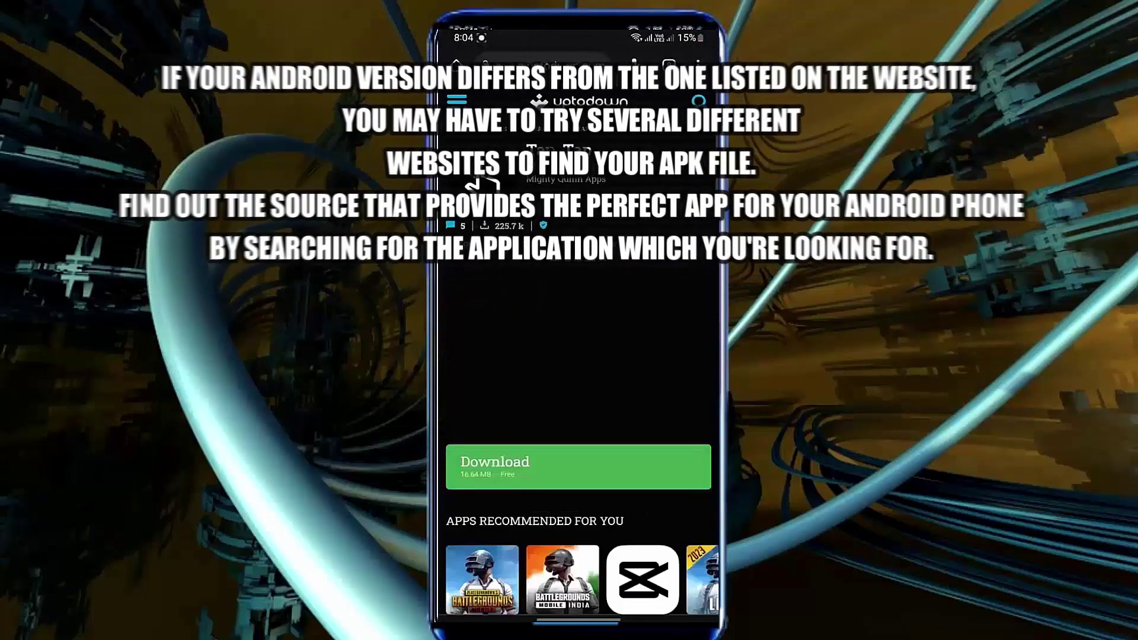